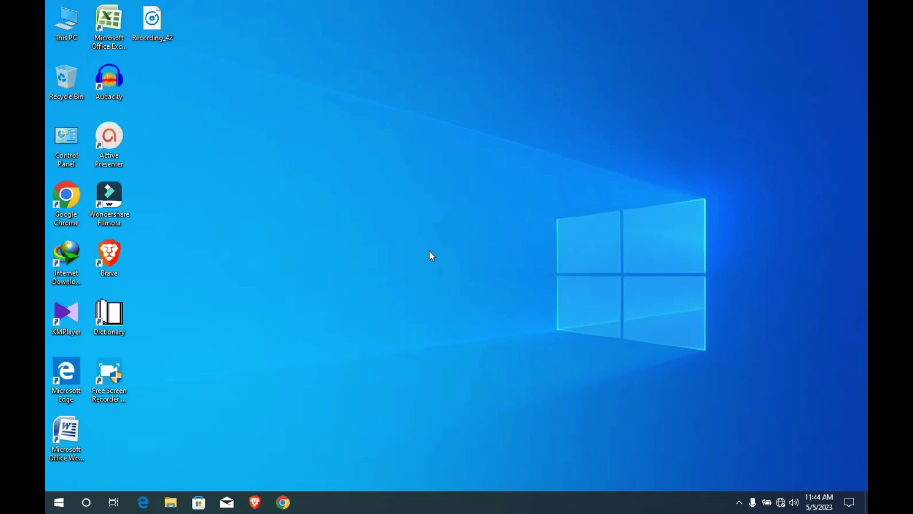
{"action": "right_click", "coordinate": [399, 94]}
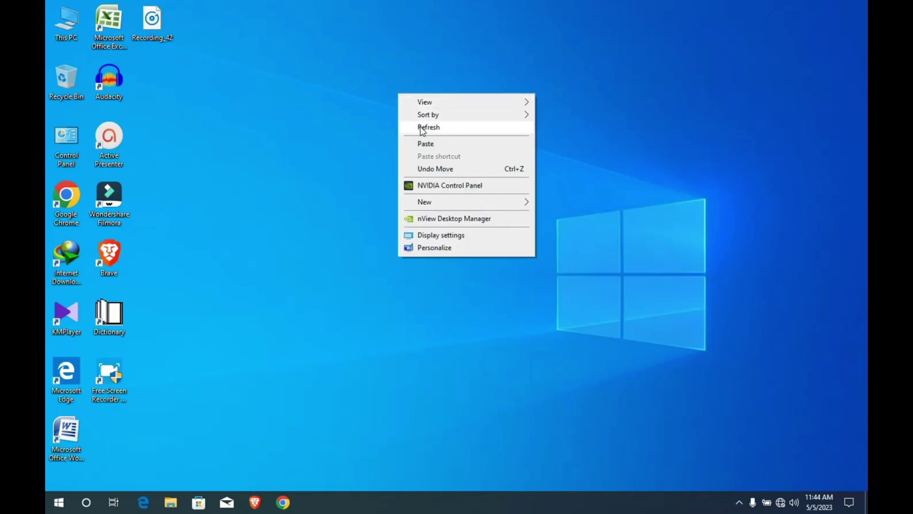
{"action": "left_click", "coordinate": [422, 128]}
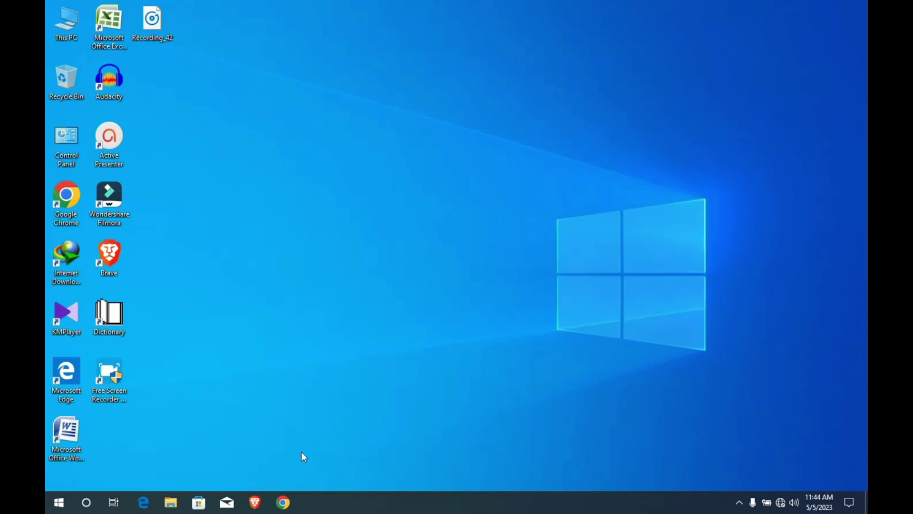
{"action": "left_click", "coordinate": [283, 502]}
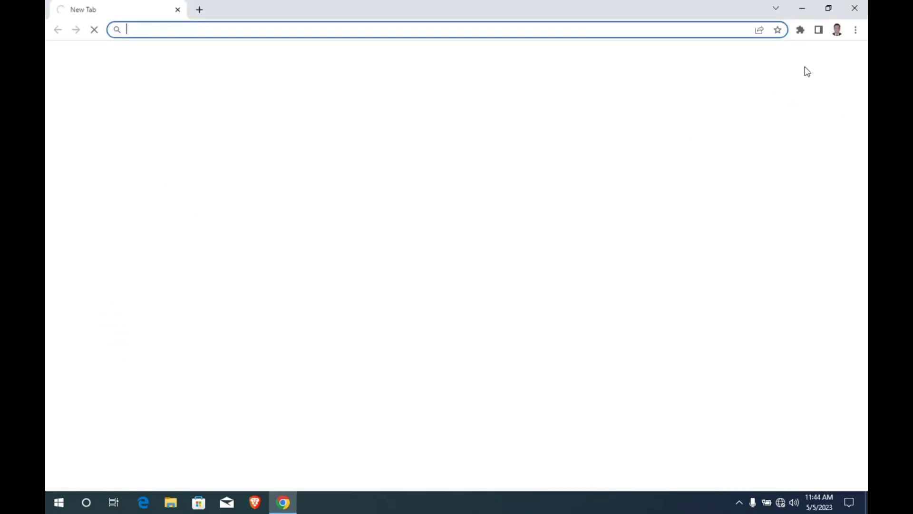
{"action": "left_click", "coordinate": [856, 8]}
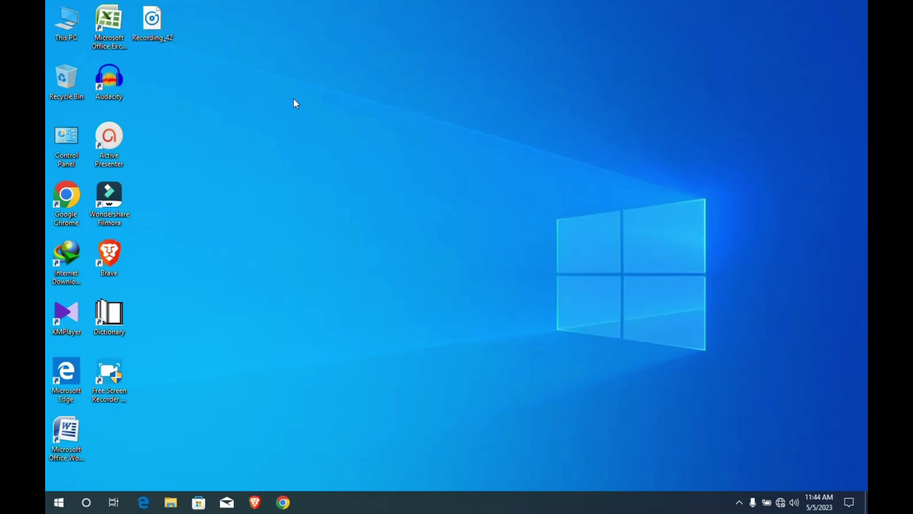
Open Audacity and import the Recording_42 WAV file from the desktop.
{"action": "double_click", "coordinate": [112, 82]}
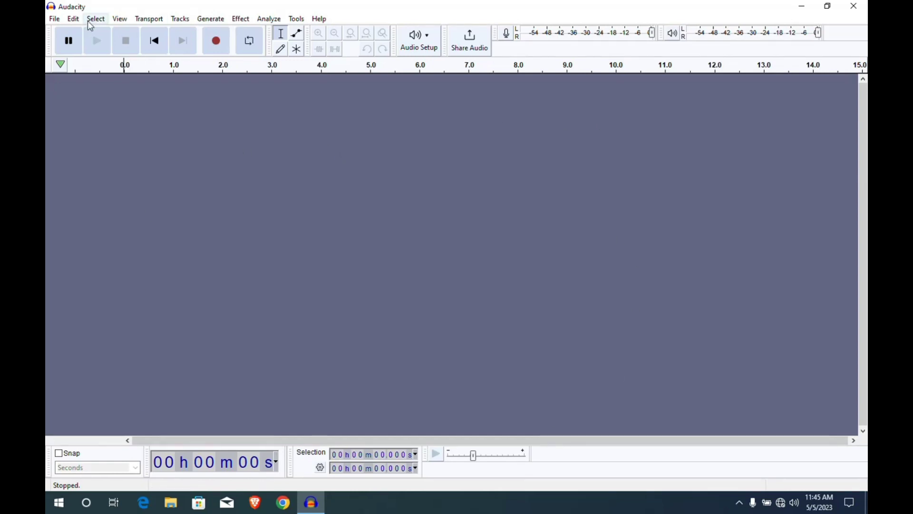
{"action": "left_click", "coordinate": [54, 20]}
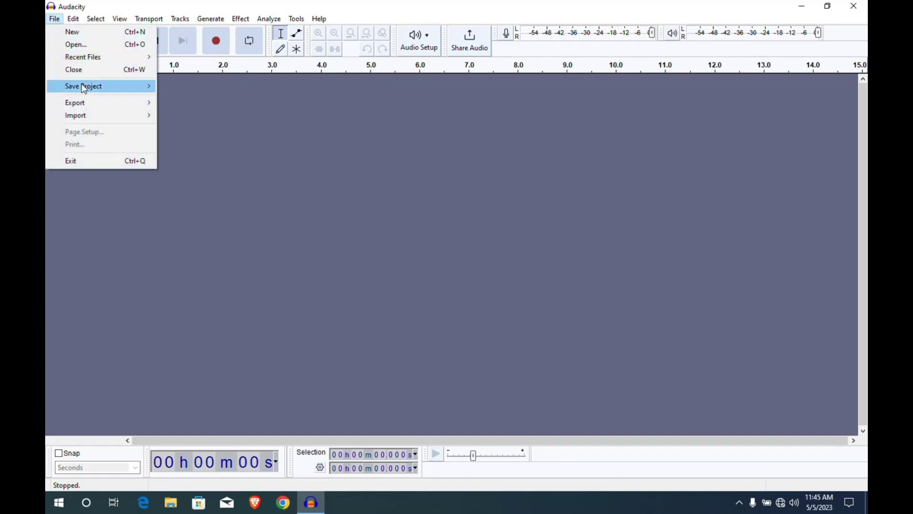
{"action": "mouse_move", "coordinate": [92, 117]}
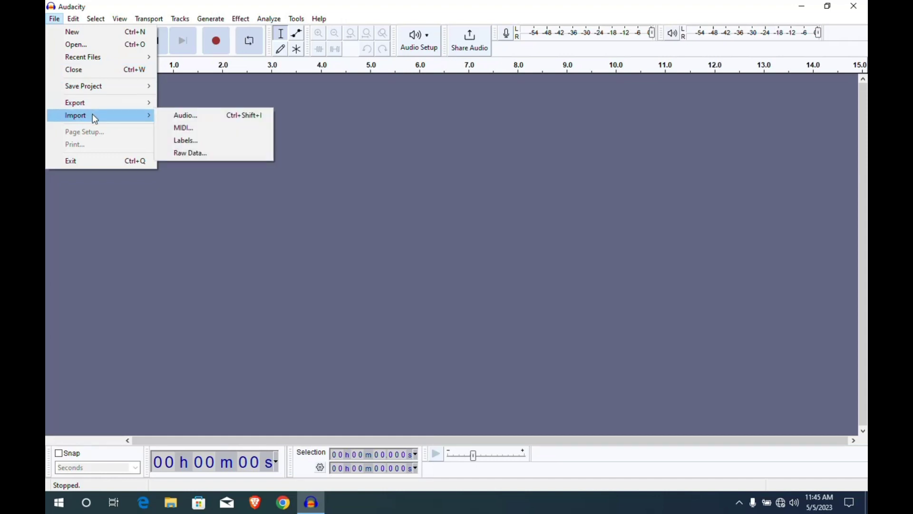
{"action": "left_click", "coordinate": [181, 116]}
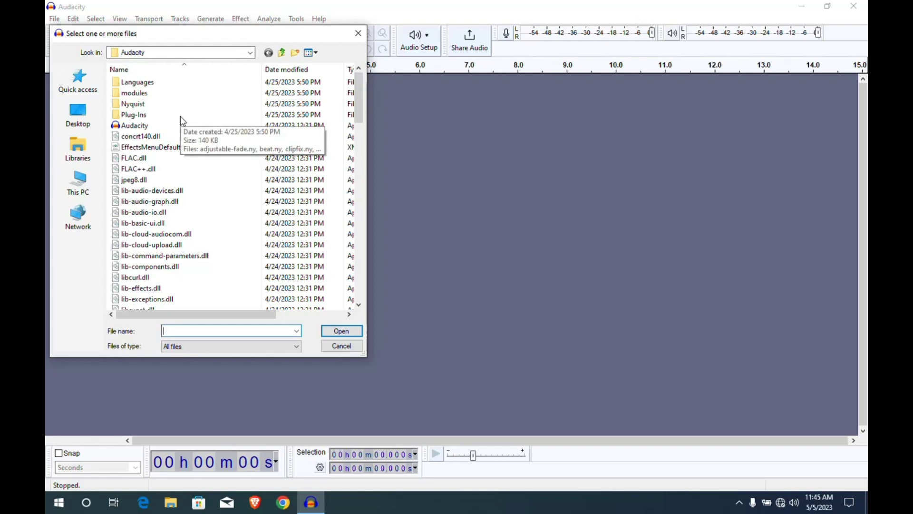
{"action": "left_click", "coordinate": [81, 123]}
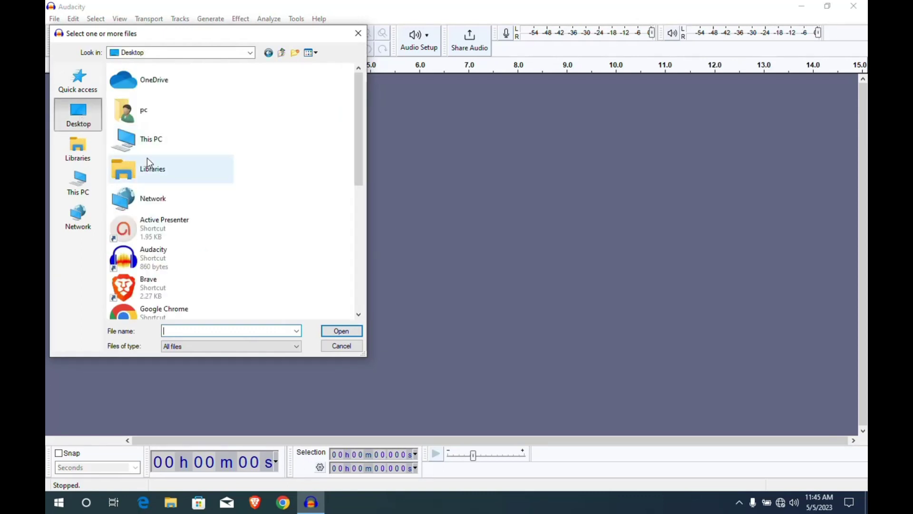
{"action": "scroll", "coordinate": [157, 171], "scroll_direction": "down", "scroll_amount": 10}
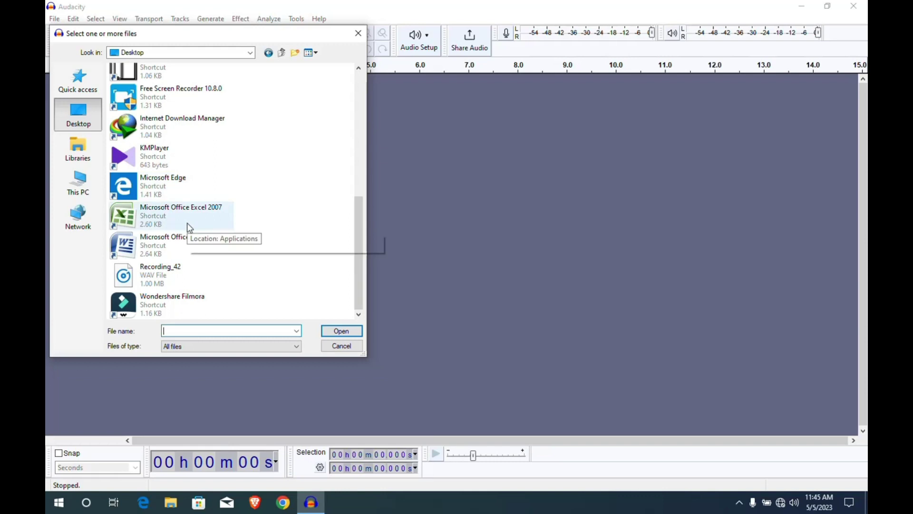
{"action": "left_click", "coordinate": [169, 281]}
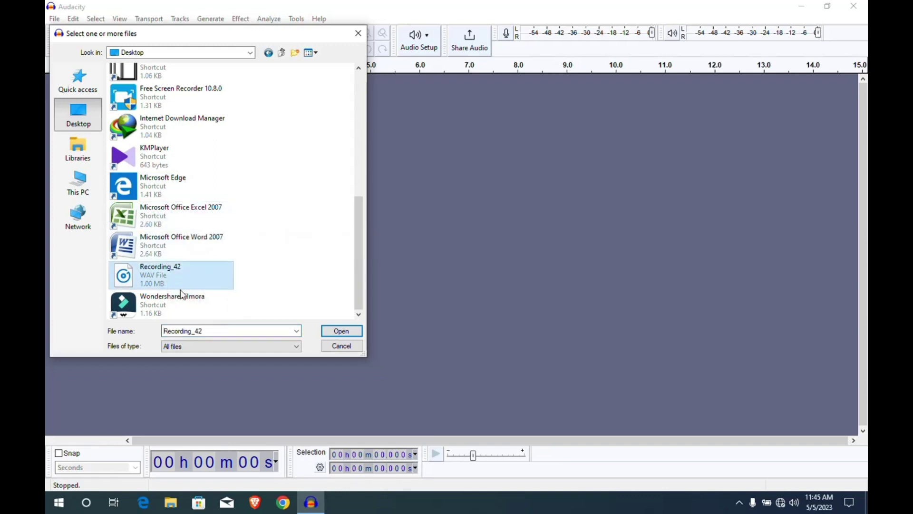
{"action": "left_click", "coordinate": [342, 333]}
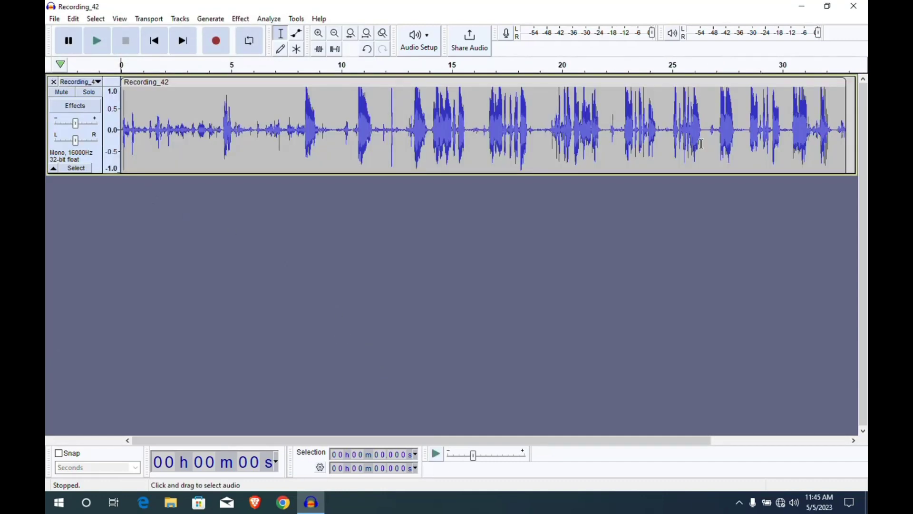
Play back the imported recording to hear its background noise.
{"action": "left_click", "coordinate": [101, 44]}
{"action": "left_click", "coordinate": [245, 166]}
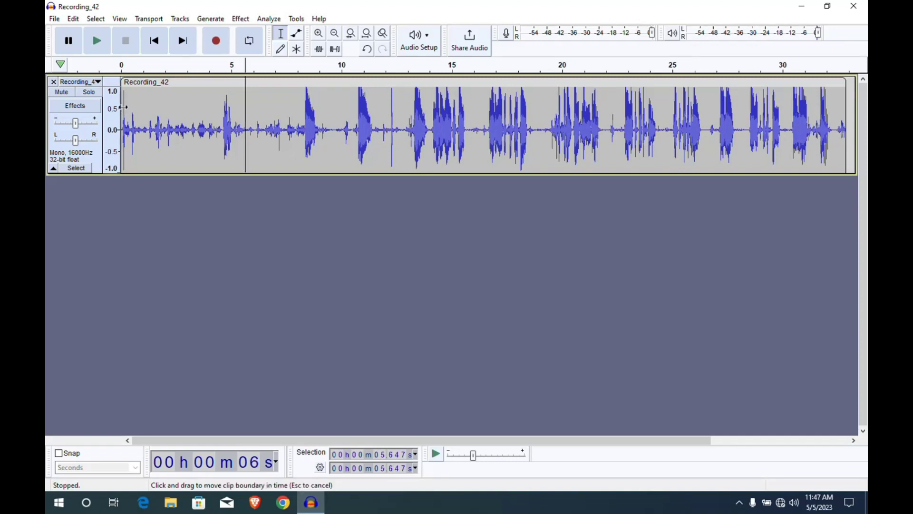
Select the noise-only opening from about 0.3 s to 4.3 s and capture it as the Noise Reduction profile.
{"action": "left_click_drag", "start_coordinate": [128, 108], "coordinate": [215, 117]}
{"action": "left_click", "coordinate": [268, 19]}
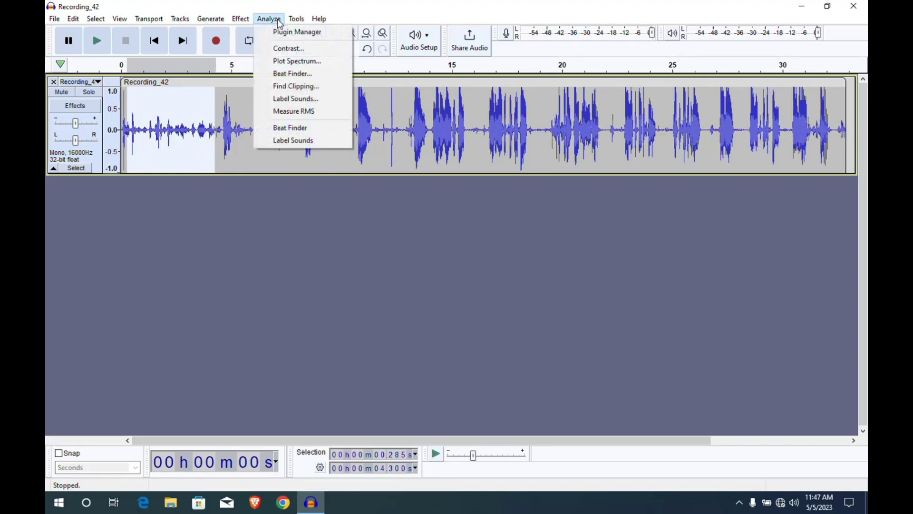
{"action": "left_click", "coordinate": [248, 20]}
{"action": "left_click", "coordinate": [246, 19]}
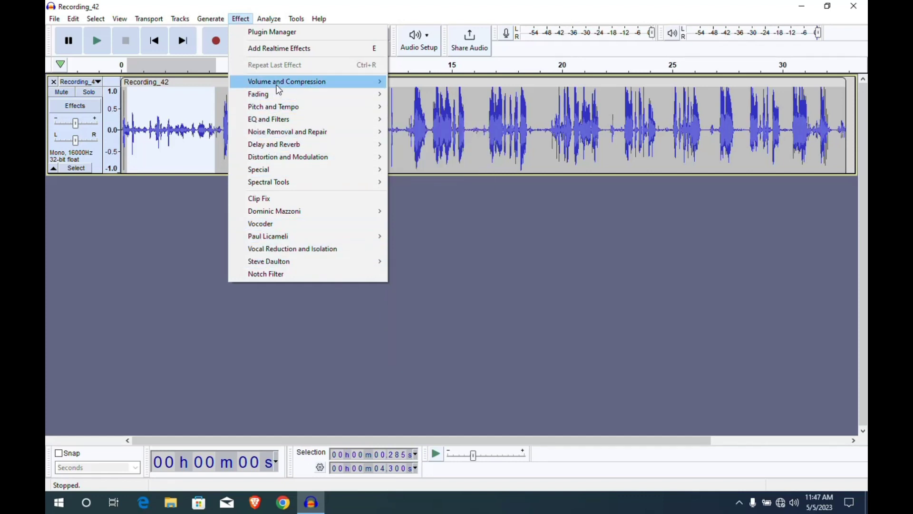
{"action": "mouse_move", "coordinate": [277, 138]}
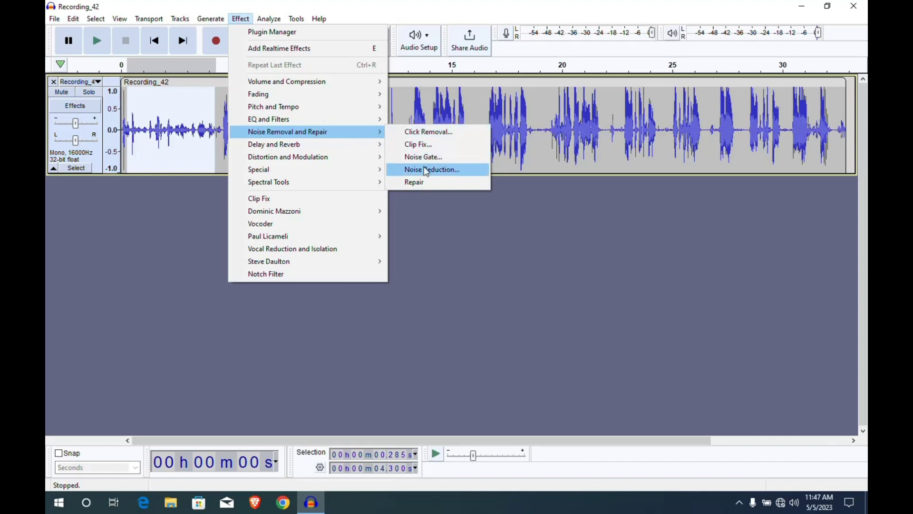
{"action": "left_click", "coordinate": [427, 171]}
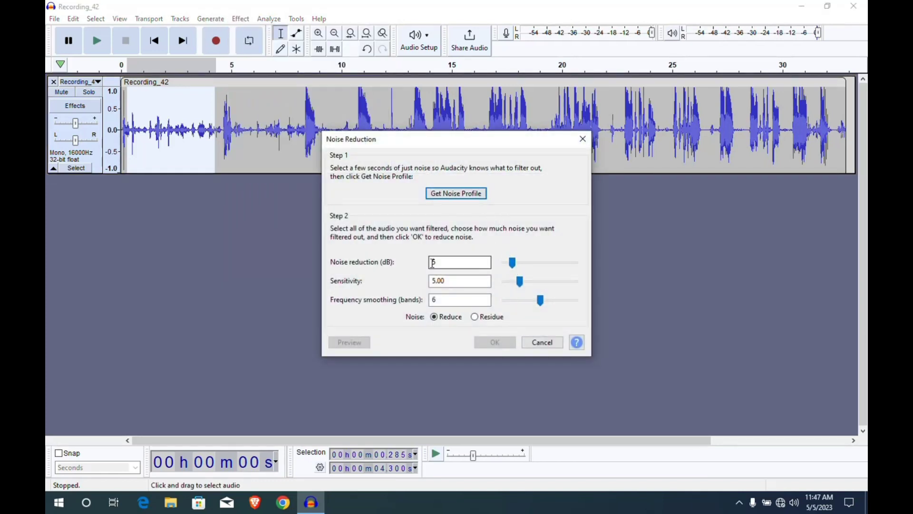
{"action": "left_click", "coordinate": [456, 266]}
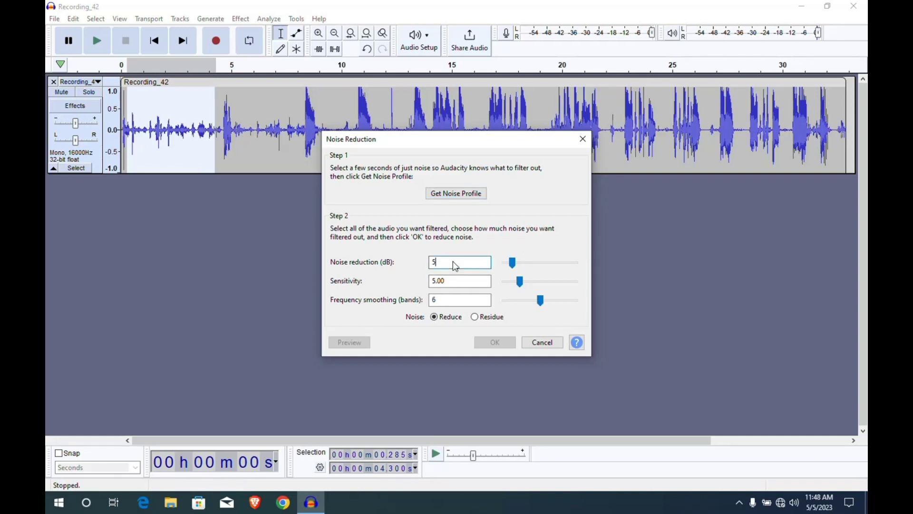
{"action": "left_click", "coordinate": [451, 281]}
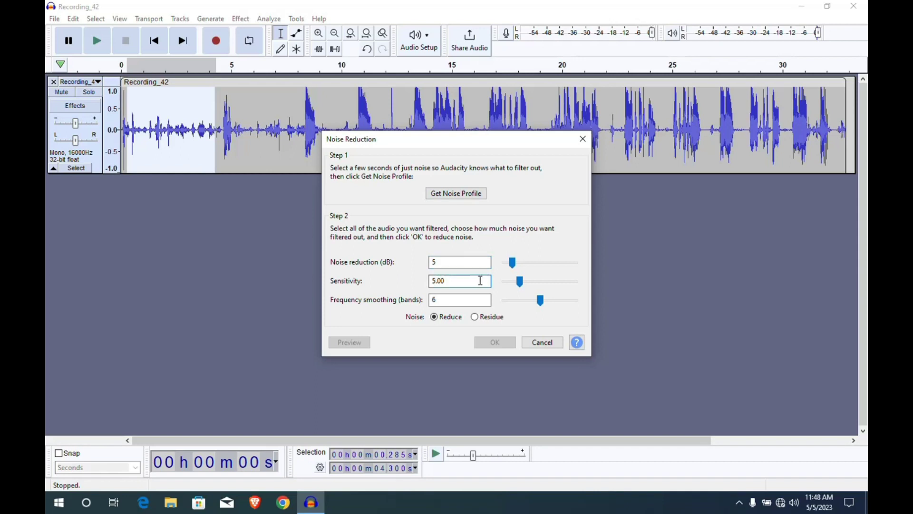
{"action": "left_click", "coordinate": [454, 297]}
{"action": "left_click", "coordinate": [456, 194]}
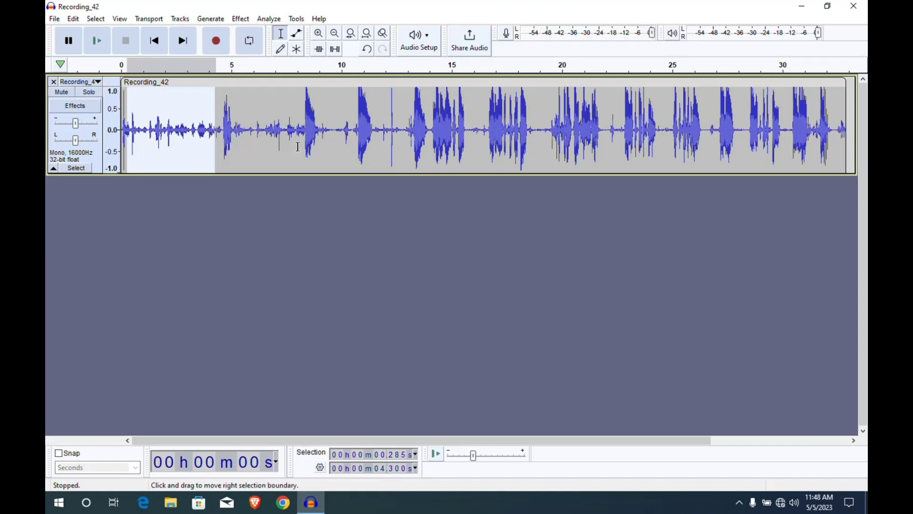
Apply Noise Reduction to the entire track with 5 dB reduction, sensitivity 5.00 and 6 frequency smoothing bands.
{"action": "key", "text": "ctrl+a"}
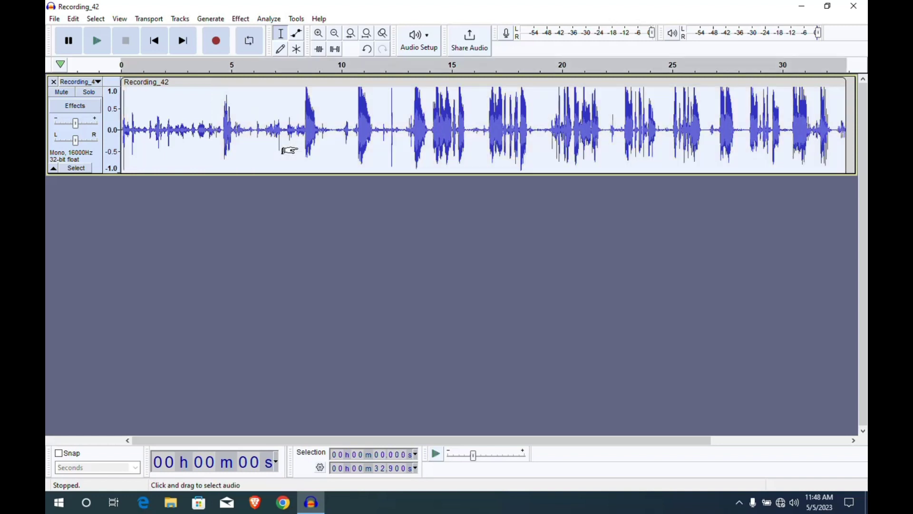
{"action": "left_click", "coordinate": [242, 19]}
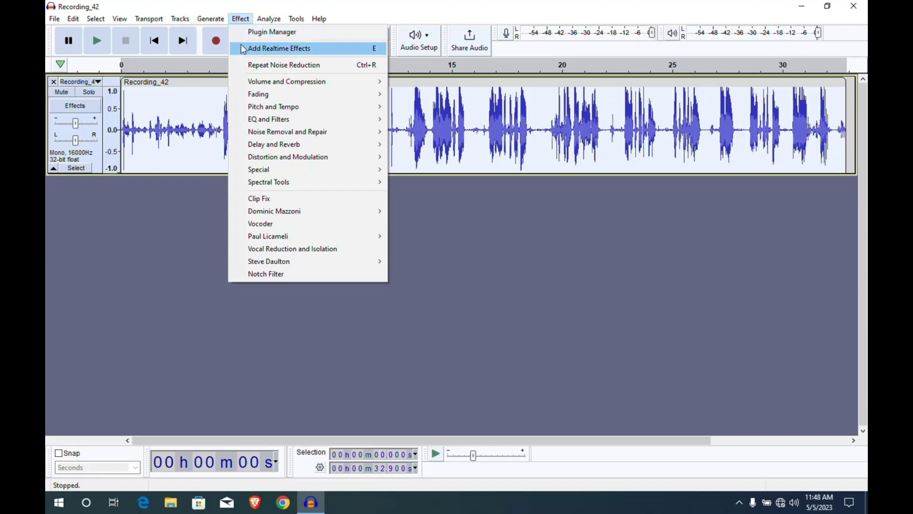
{"action": "mouse_move", "coordinate": [279, 135]}
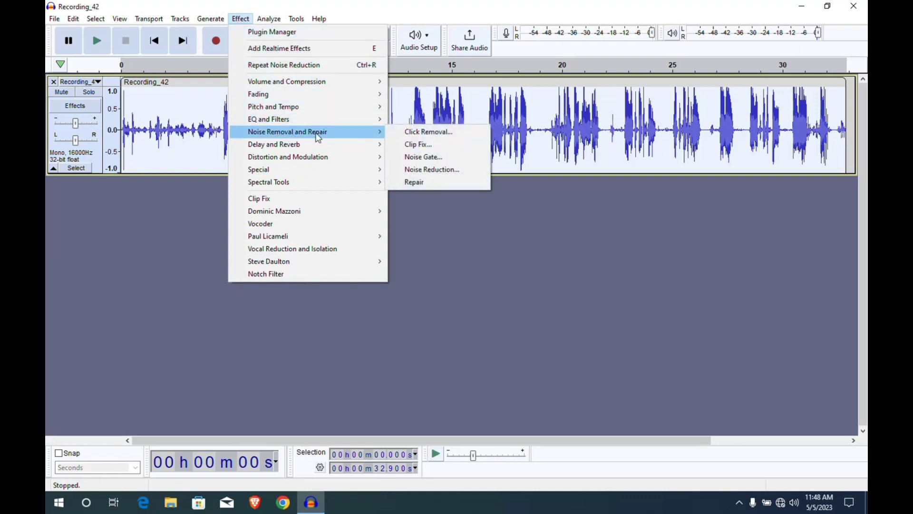
{"action": "left_click", "coordinate": [422, 170]}
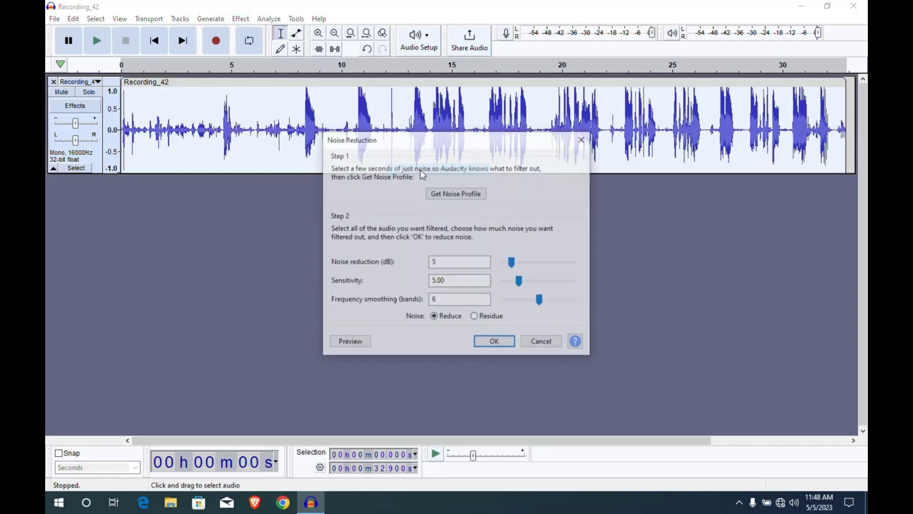
{"action": "left_click", "coordinate": [496, 347]}
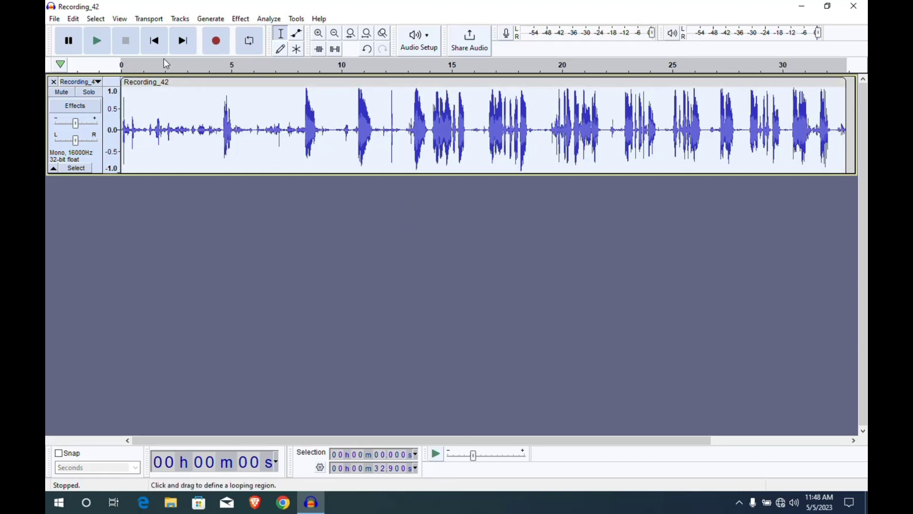
Play the noise-reduced track to check the result, pausing at about 19 seconds.
{"action": "left_click", "coordinate": [97, 42]}
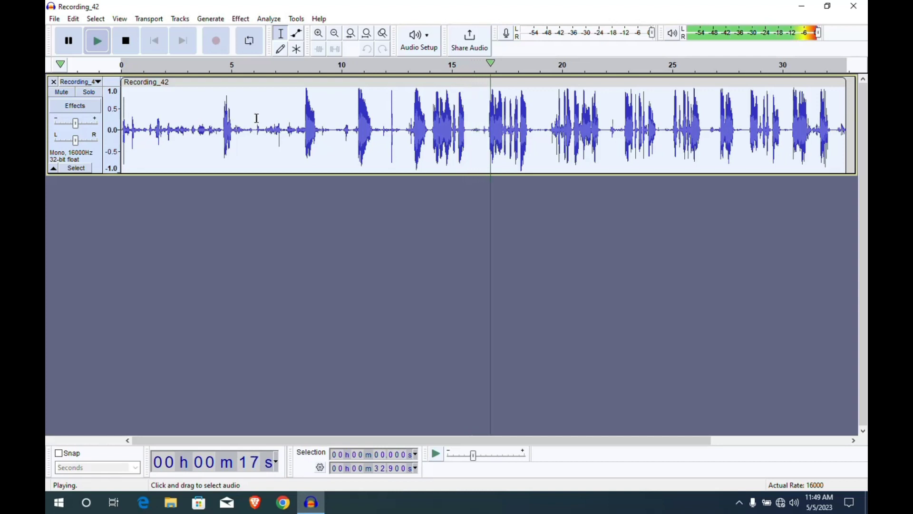
{"action": "left_click", "coordinate": [69, 41]}
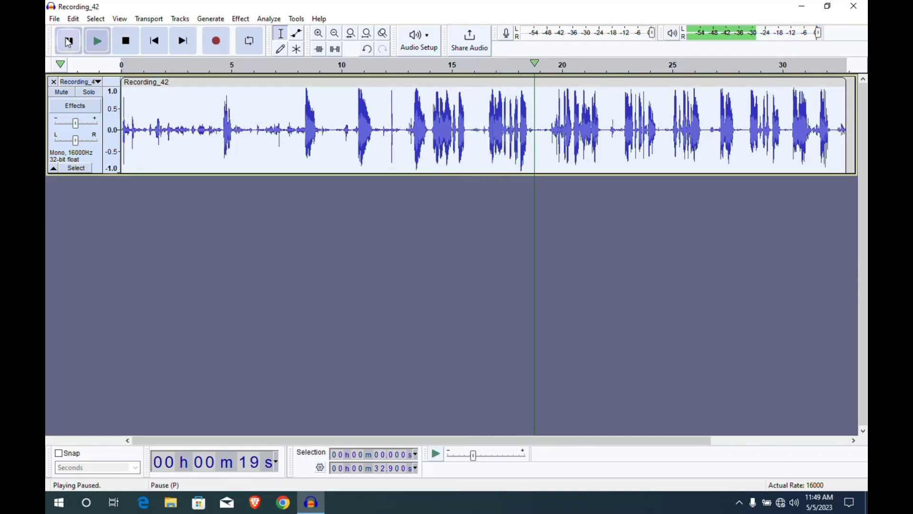
{"action": "left_click", "coordinate": [239, 19]}
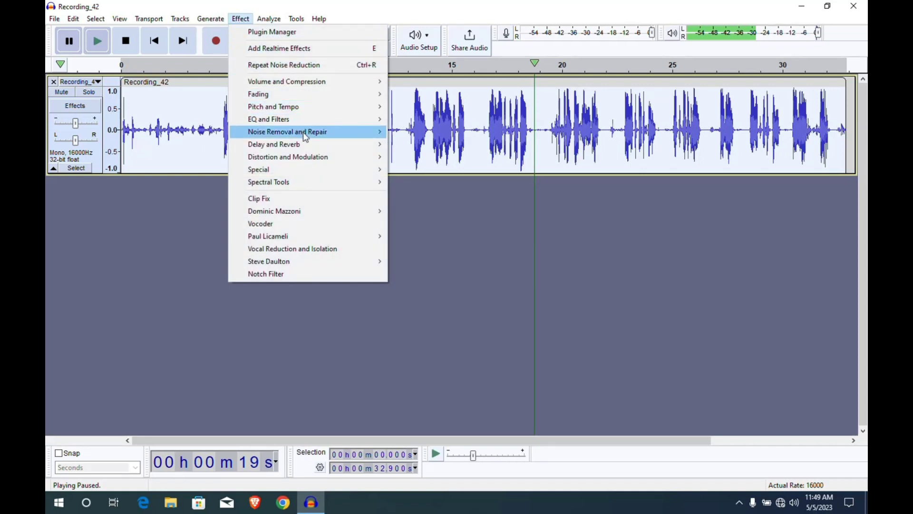
{"action": "mouse_move", "coordinate": [307, 139]}
{"action": "left_click", "coordinate": [270, 20]}
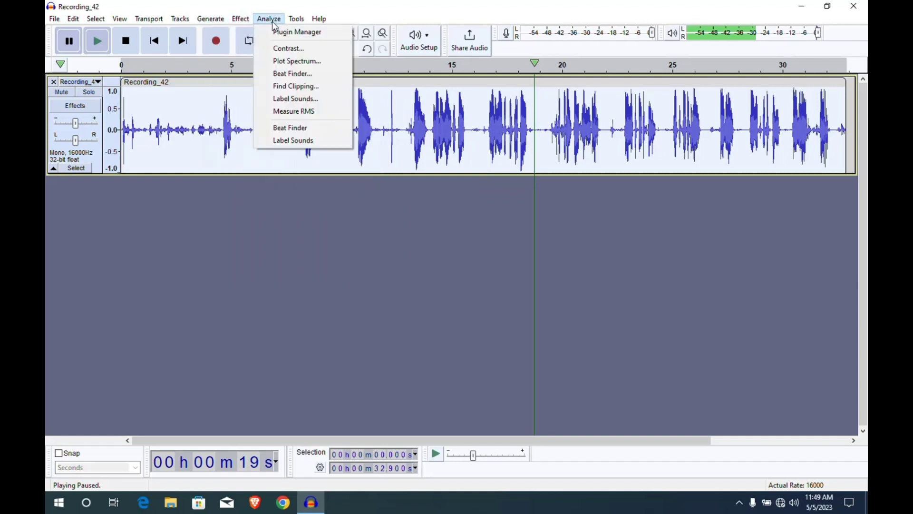
{"action": "mouse_move", "coordinate": [240, 19]}
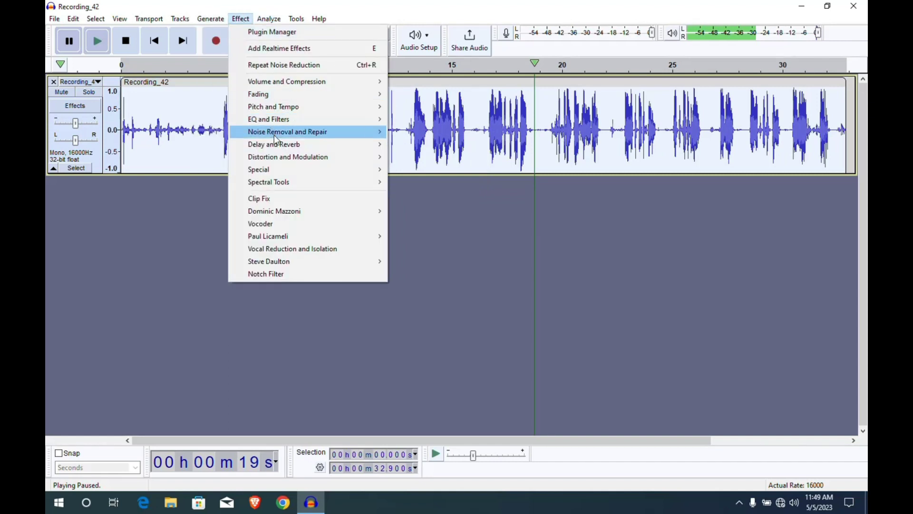
{"action": "mouse_move", "coordinate": [292, 160]}
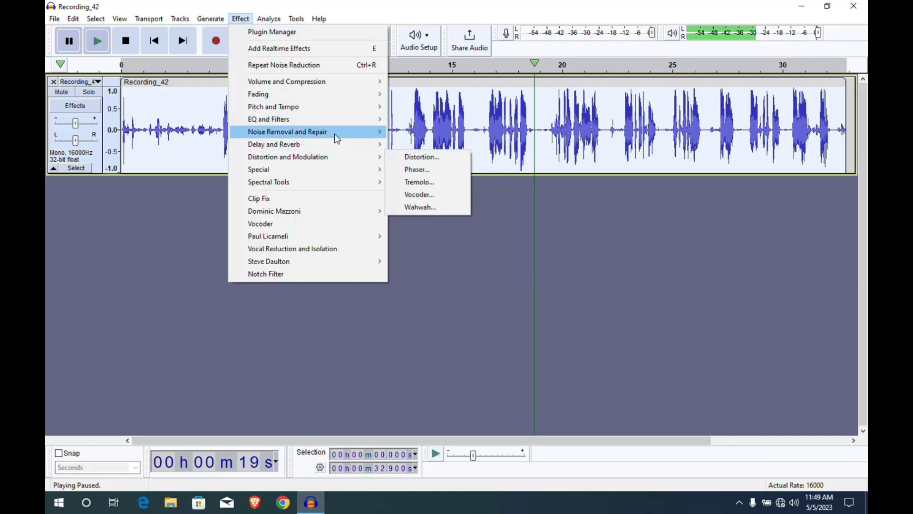
{"action": "left_click", "coordinate": [415, 228]}
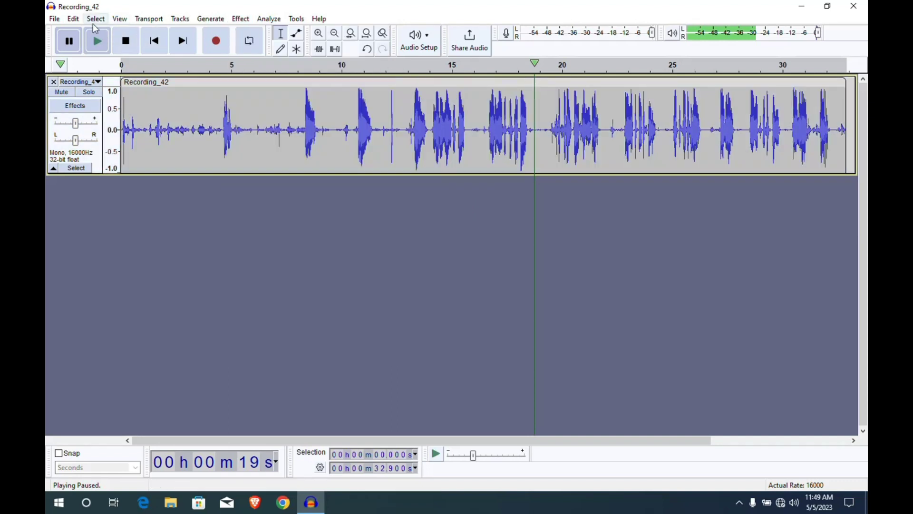
Export the cleaned track to the Desktop as an MP3 named gggggggggggg with the standard 170-210 kbps preset and empty metadata tags.
{"action": "left_click", "coordinate": [55, 21]}
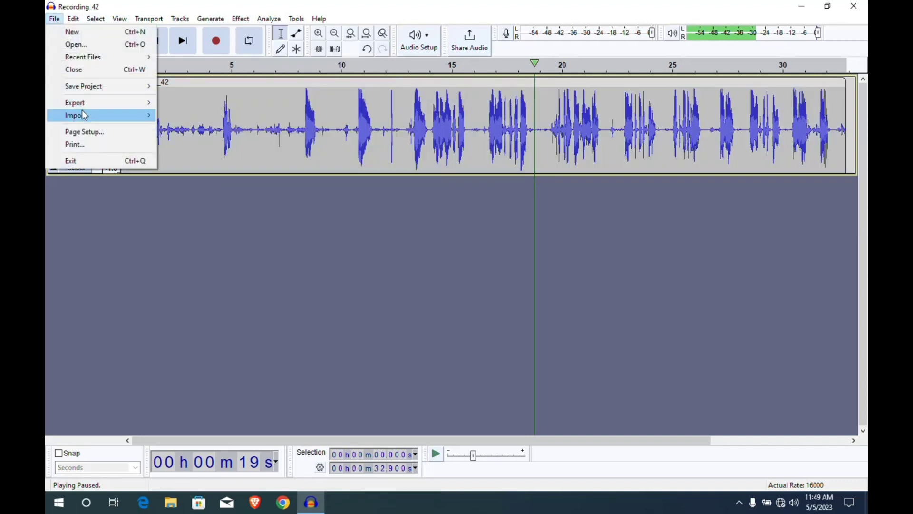
{"action": "mouse_move", "coordinate": [102, 103]}
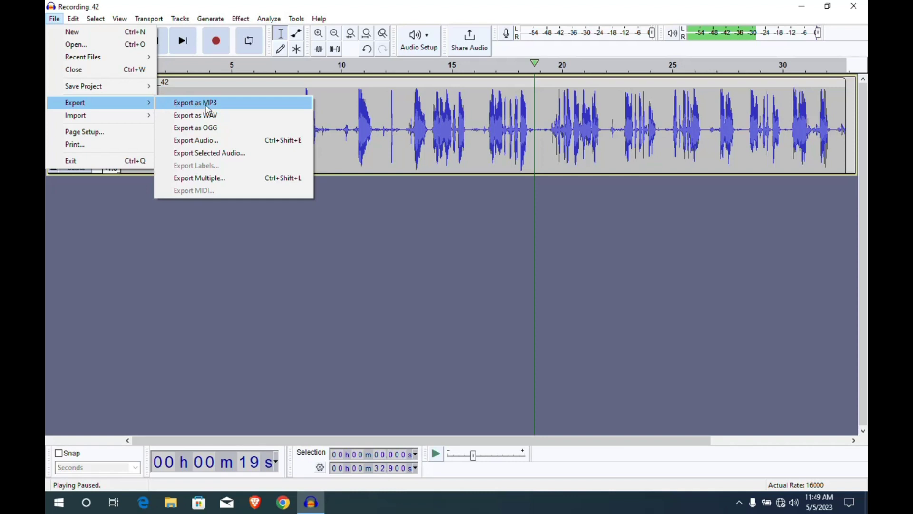
{"action": "left_click", "coordinate": [207, 105]}
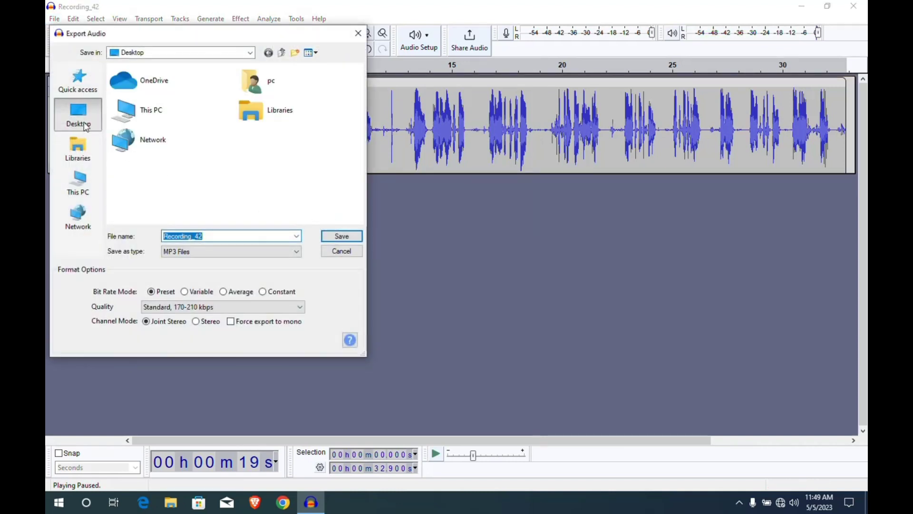
{"action": "left_click", "coordinate": [227, 235]}
{"action": "left_click_drag", "start_coordinate": [228, 234], "coordinate": [150, 236]}
{"action": "type", "text": "gggggggggggg"}
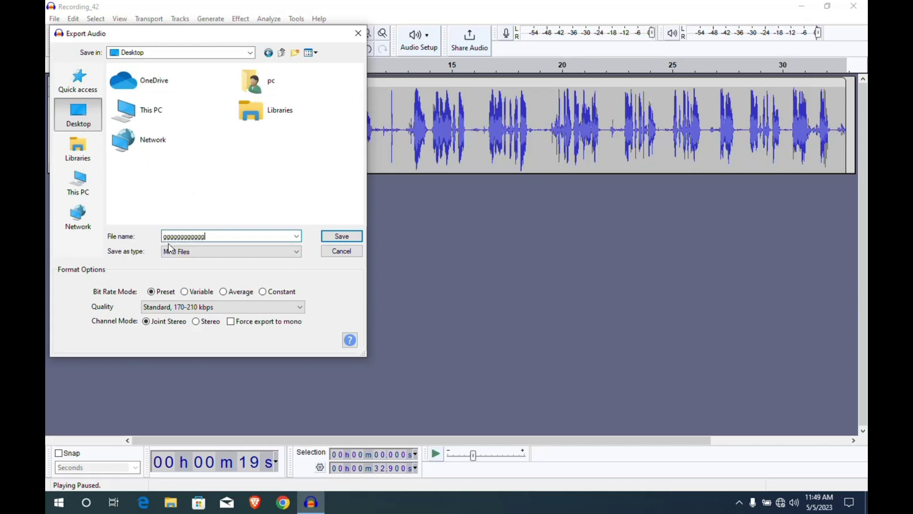
{"action": "left_click", "coordinate": [350, 236]}
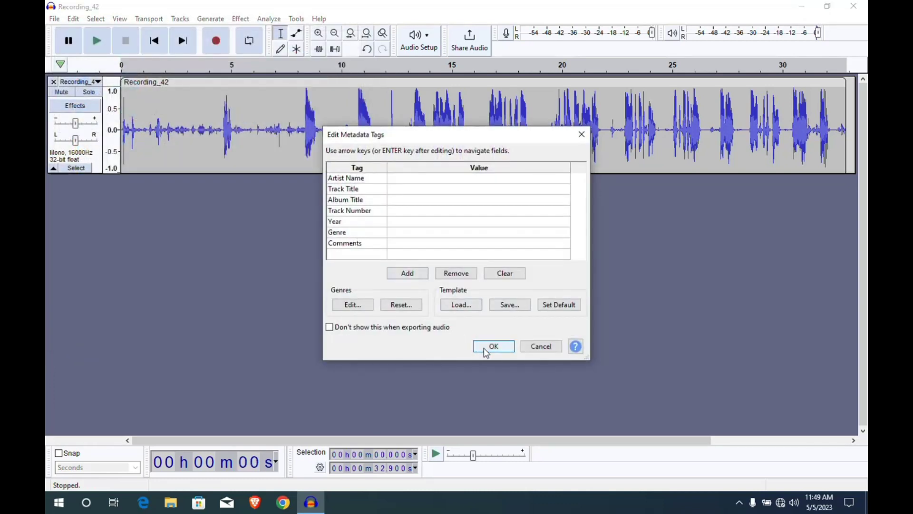
{"action": "left_click", "coordinate": [487, 347]}
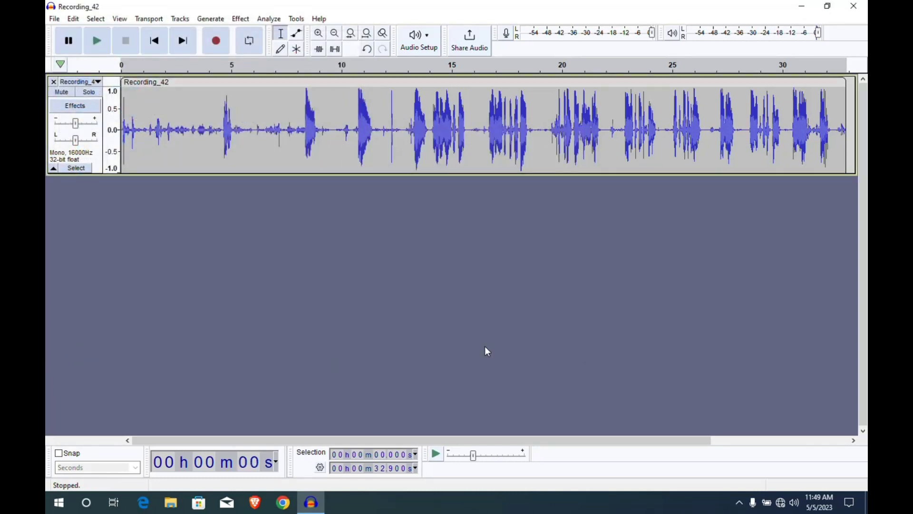
Close Audacity without saving the project and play the exported gggggggggggg MP3 from an open area of the desktop.
{"action": "left_click", "coordinate": [860, 9]}
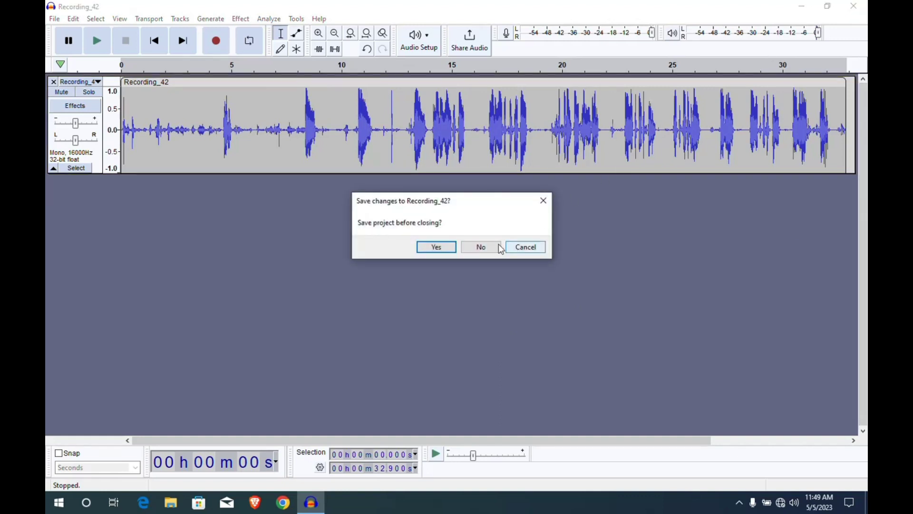
{"action": "left_click", "coordinate": [490, 246]}
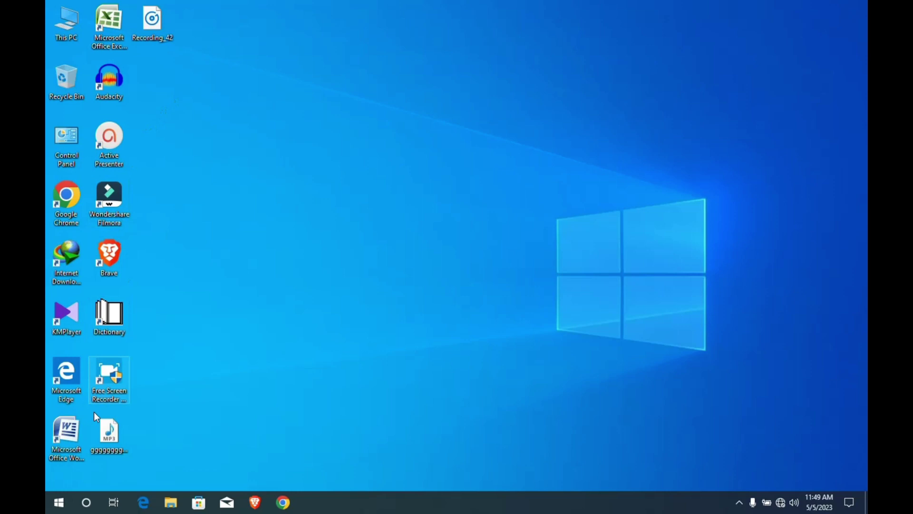
{"action": "left_click_drag", "start_coordinate": [518, 186], "coordinate": [340, 78]}
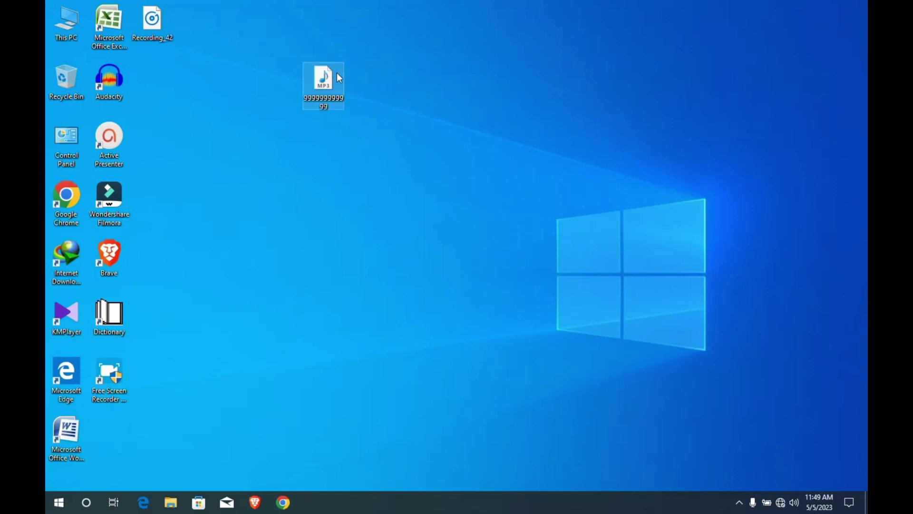
{"action": "double_click", "coordinate": [316, 93]}
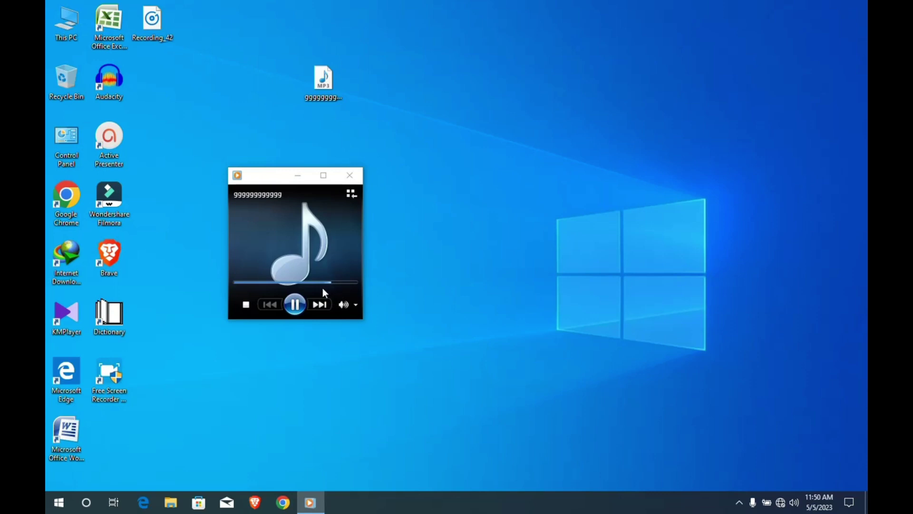